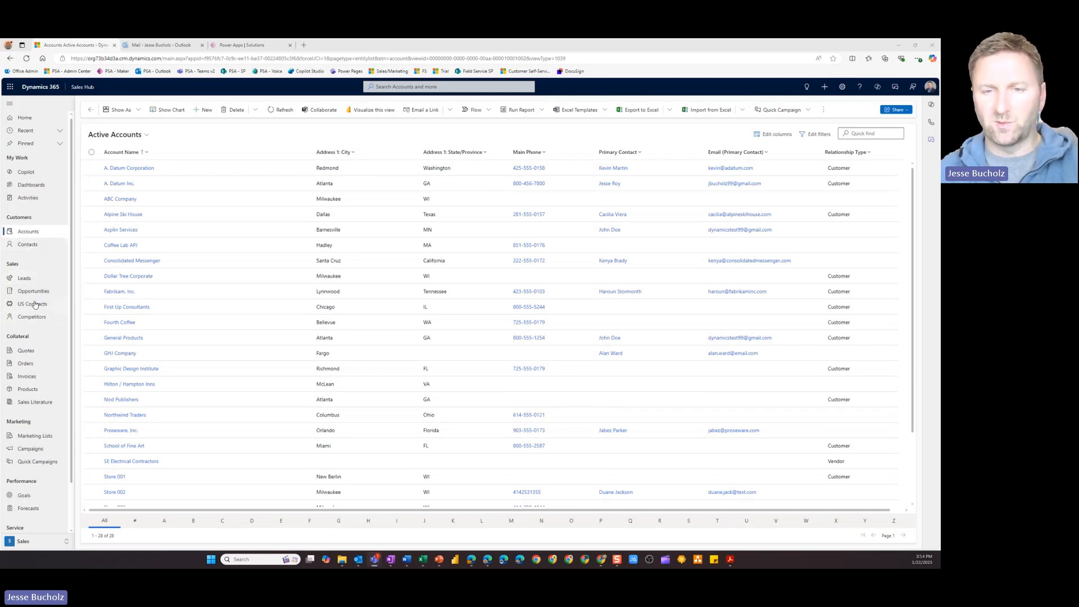
Add the Account Health and Account Number columns to the Active Accounts view
{"action": "left_click", "coordinate": [147, 136]}
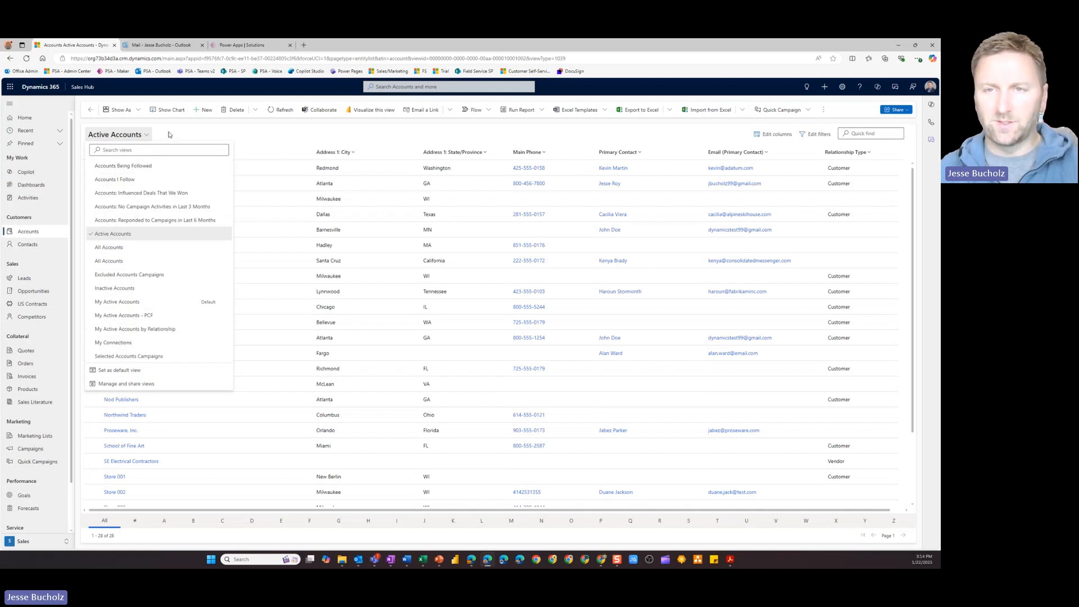
{"action": "left_click", "coordinate": [144, 234]}
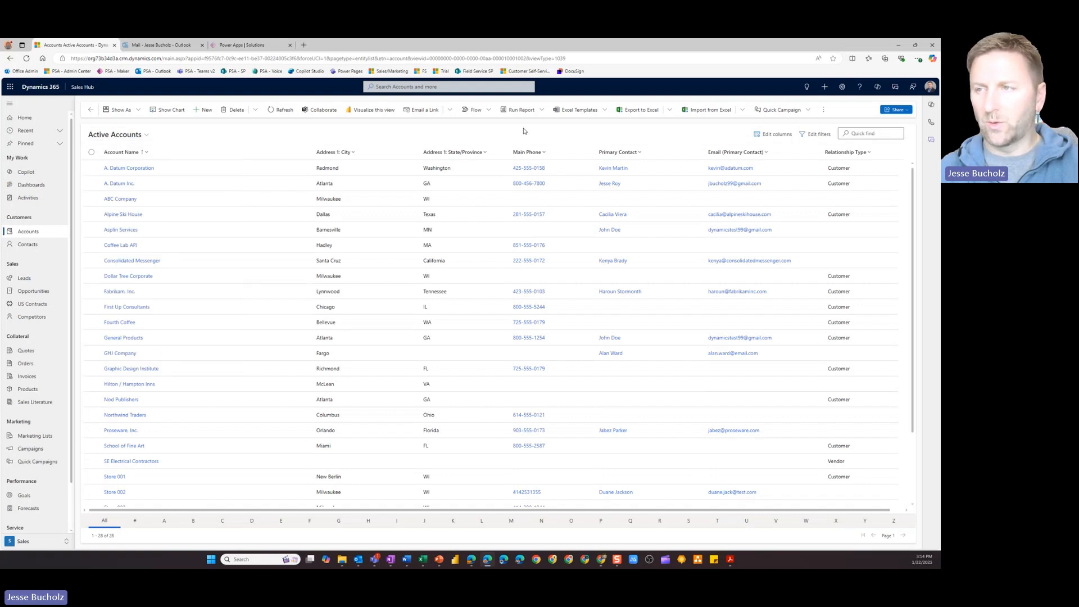
{"action": "left_click", "coordinate": [777, 135]}
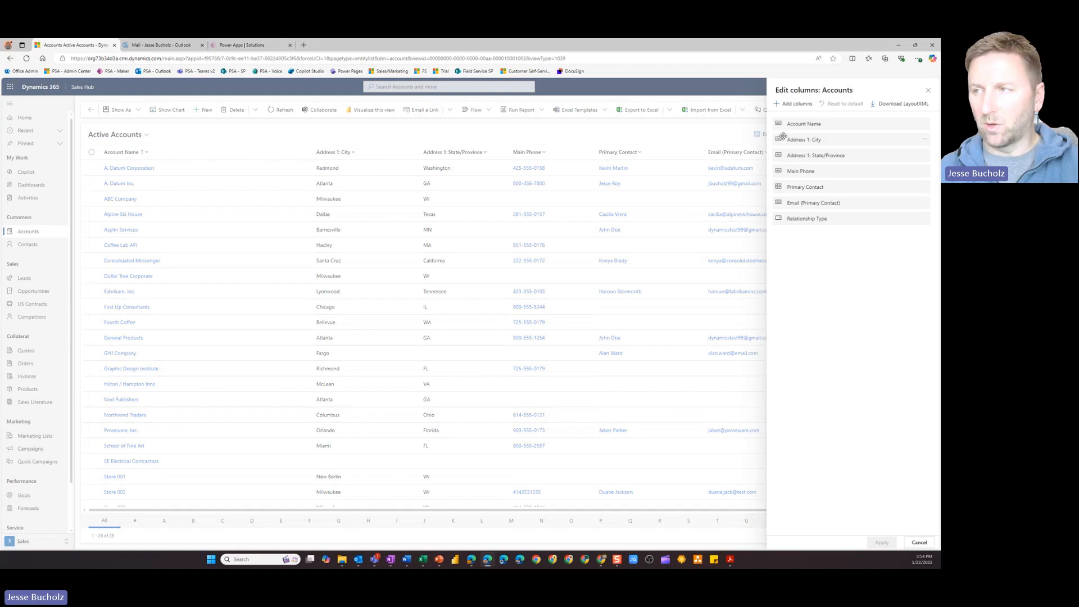
{"action": "left_click", "coordinate": [796, 105]}
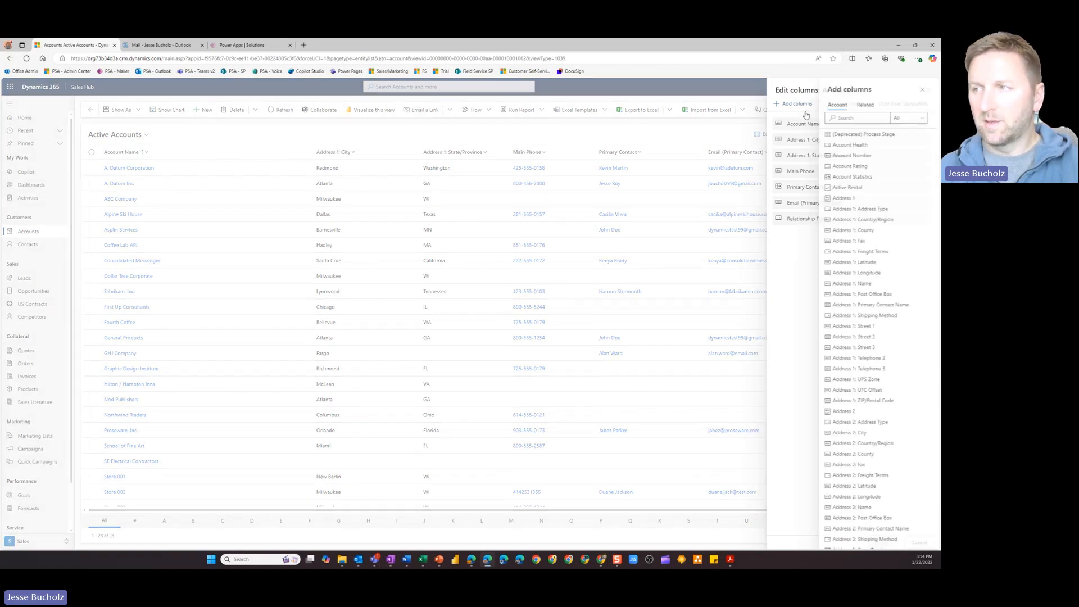
{"action": "left_click", "coordinate": [851, 148]}
{"action": "left_click", "coordinate": [854, 147]}
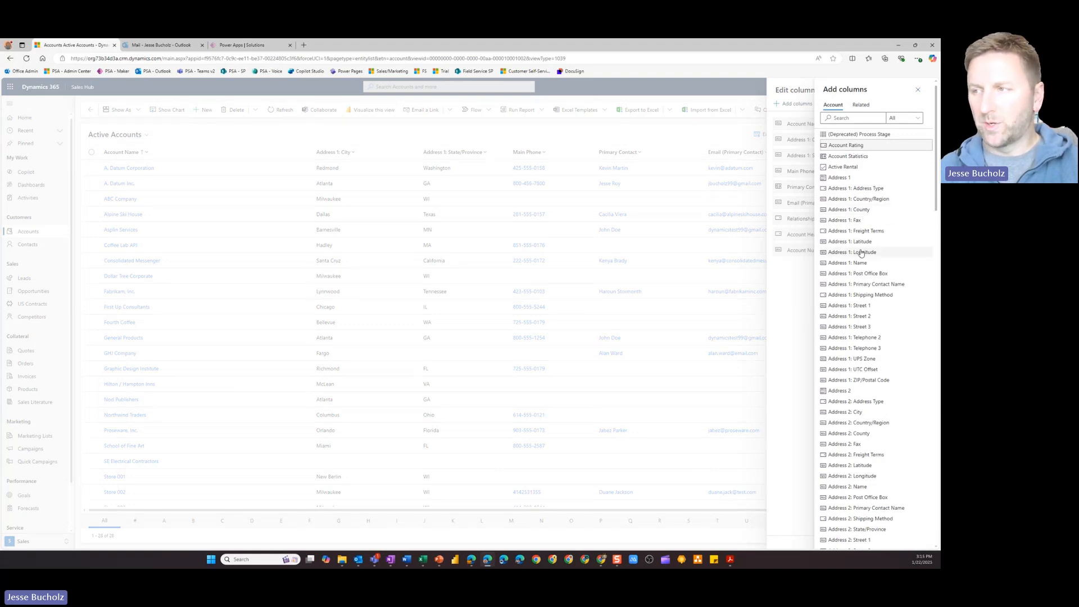
{"action": "scroll", "coordinate": [863, 336], "scroll_direction": "down", "scroll_amount": 5}
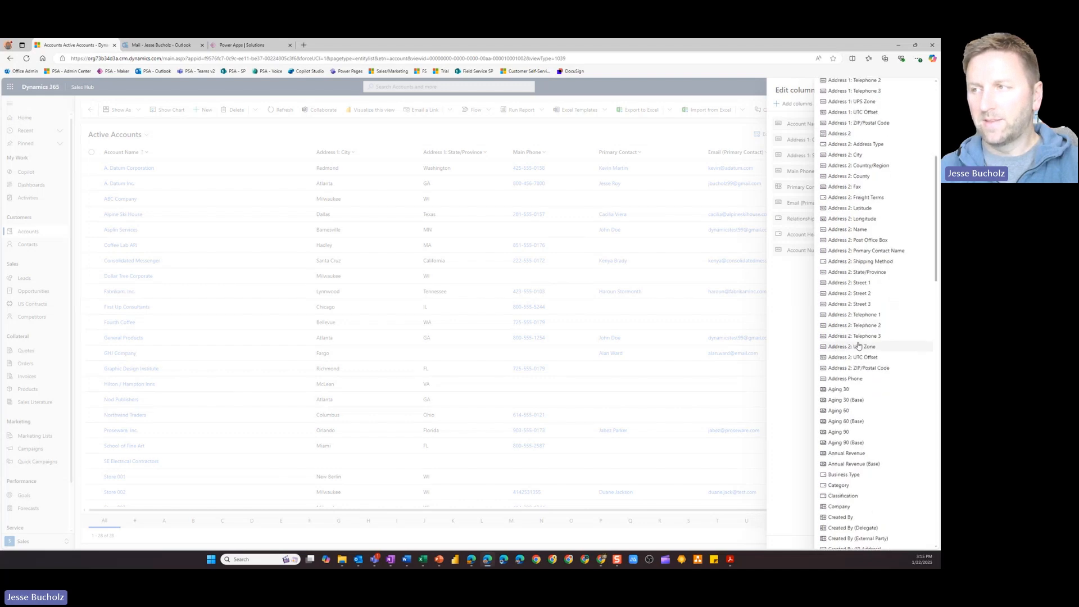
{"action": "scroll", "coordinate": [857, 316], "scroll_direction": "up", "scroll_amount": 5}
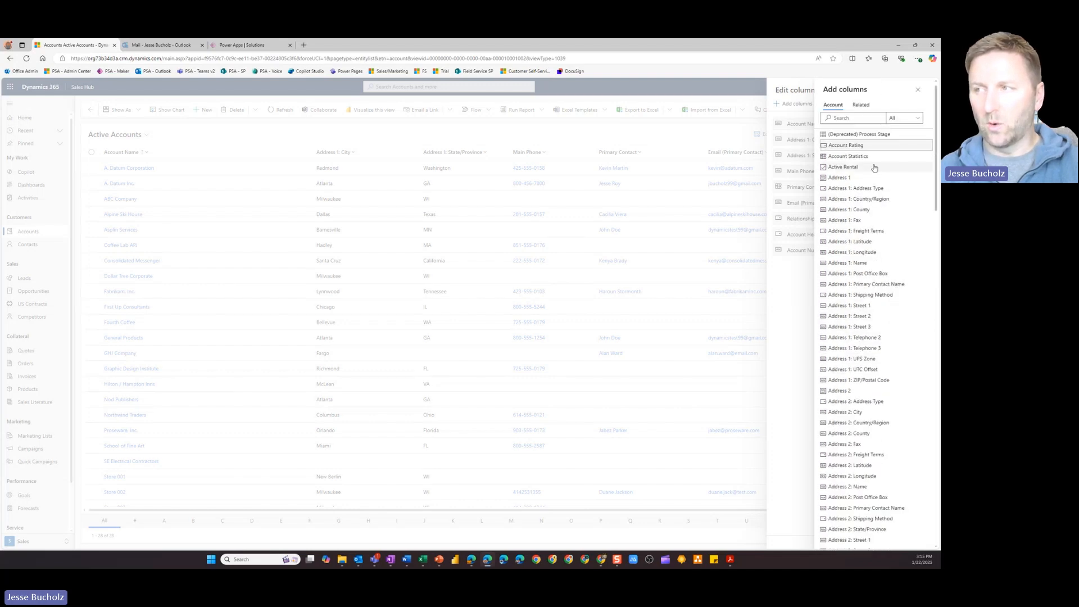
{"action": "left_click", "coordinate": [918, 92]}
Place Account Number and Account Health directly after Account Name, remove the Email (Primary Contact) column, and apply the column changes
{"action": "left_click_drag", "start_coordinate": [811, 234], "coordinate": [818, 138]}
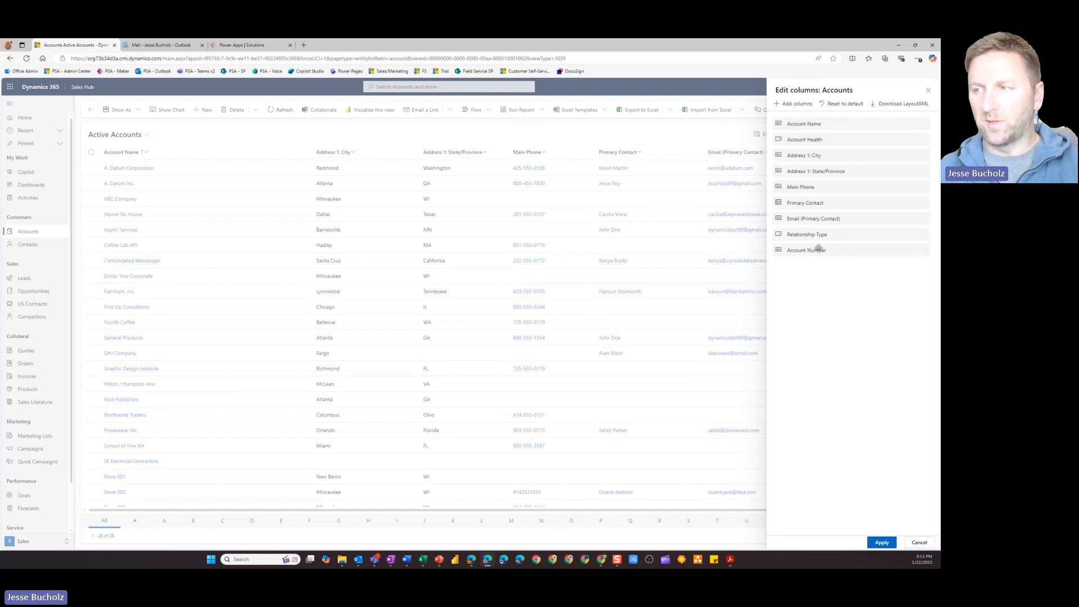
{"action": "left_click_drag", "start_coordinate": [816, 250], "coordinate": [826, 142]}
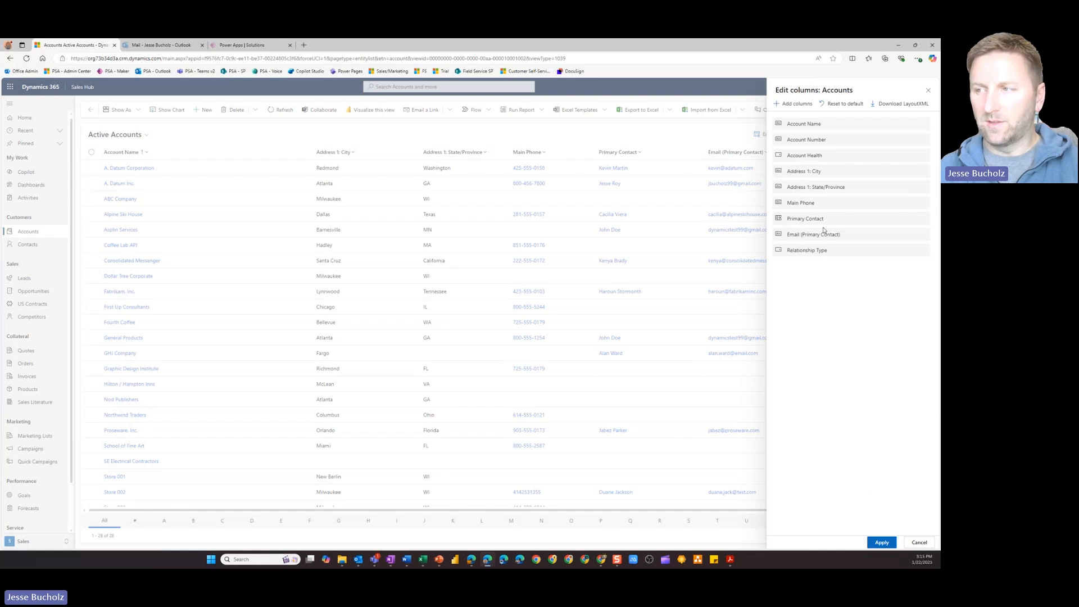
{"action": "left_click", "coordinate": [925, 235]}
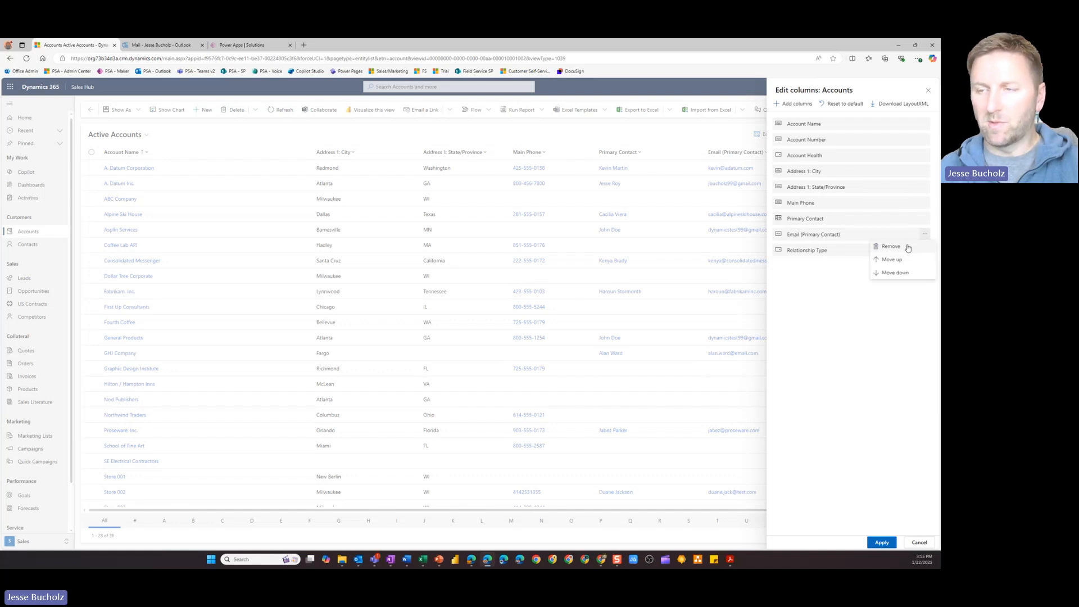
{"action": "left_click", "coordinate": [906, 246]}
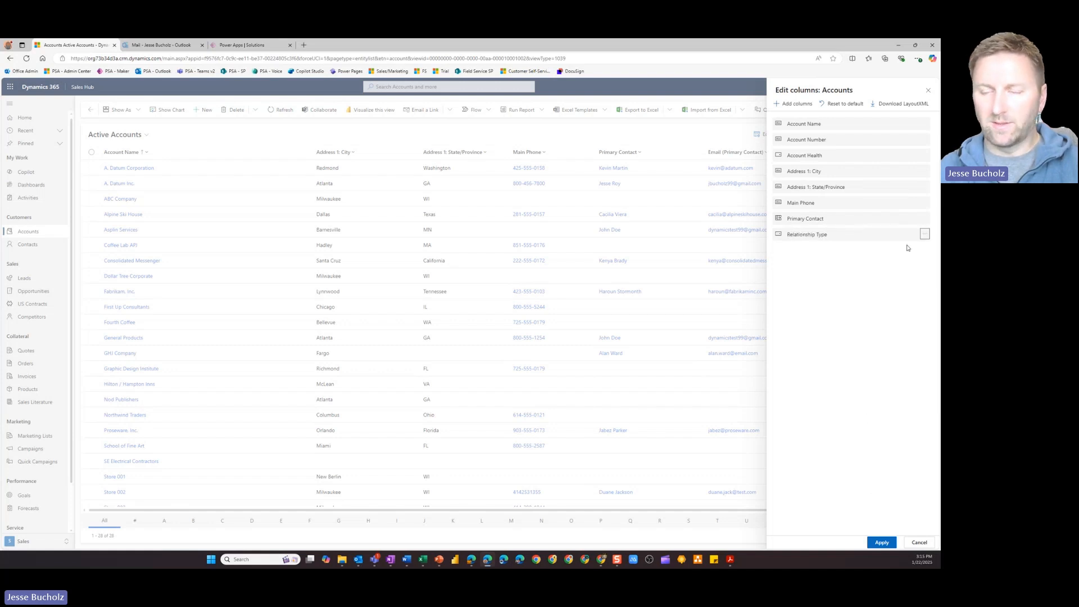
{"action": "left_click", "coordinate": [882, 543]}
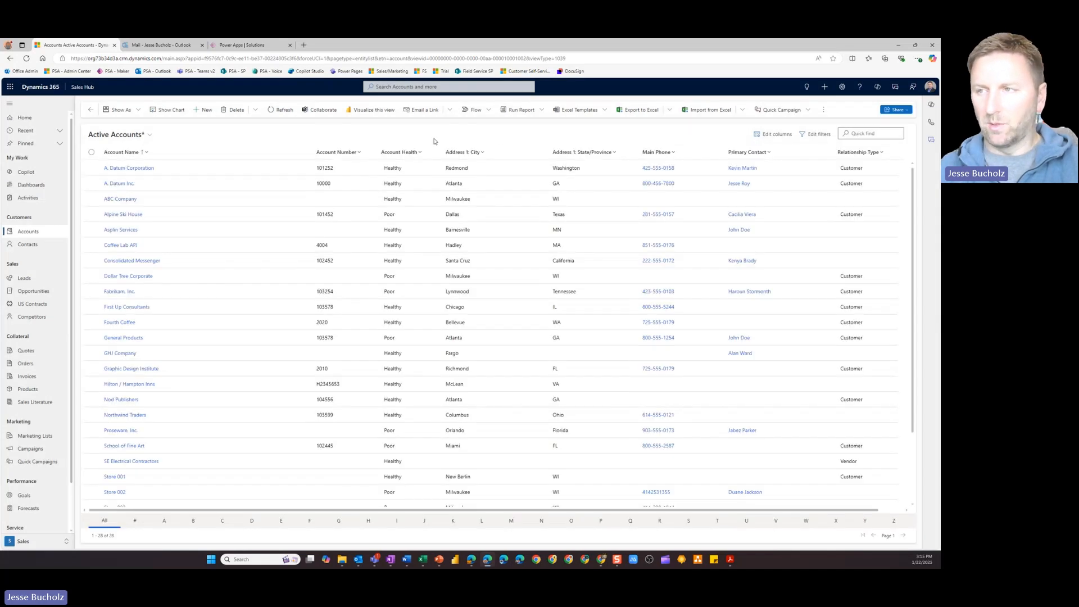
Add a filter row requiring Account Health Equals Healthy to the Active Accounts view and apply it
{"action": "left_click", "coordinate": [819, 135]}
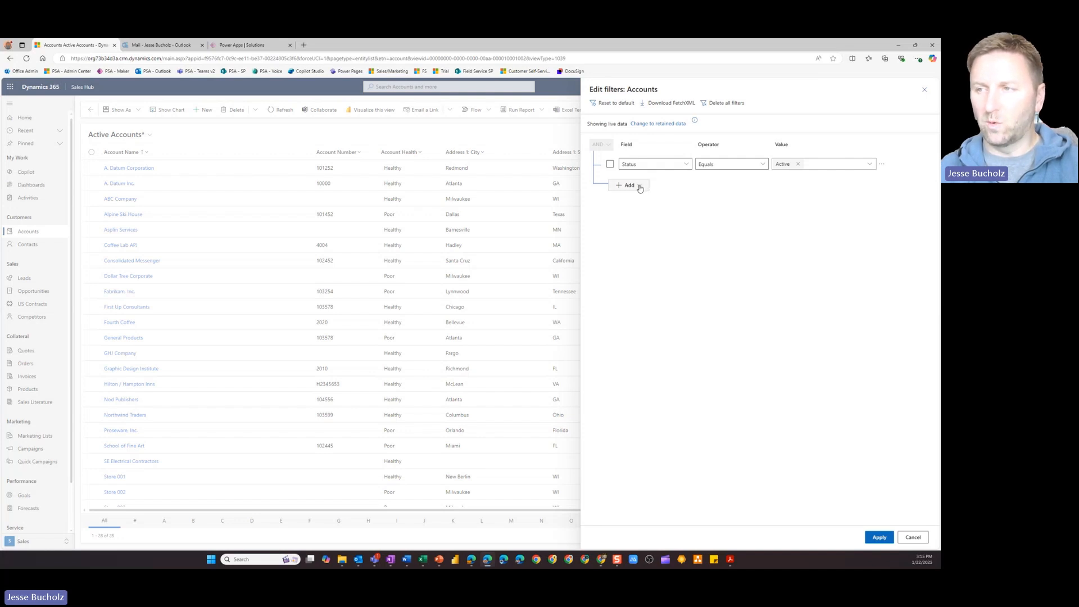
{"action": "left_click", "coordinate": [640, 188]}
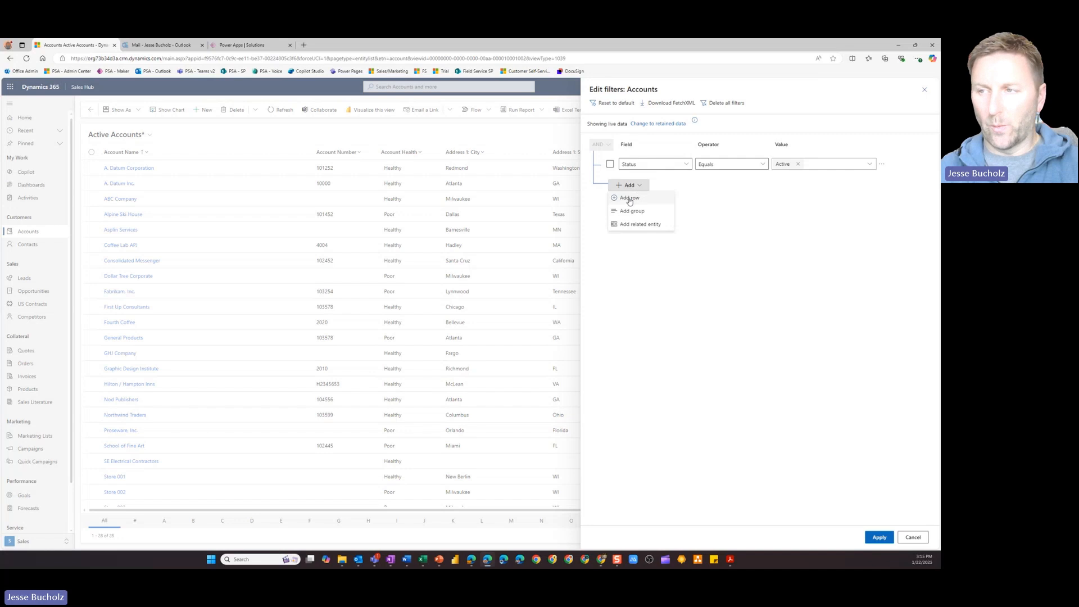
{"action": "left_click", "coordinate": [630, 199]}
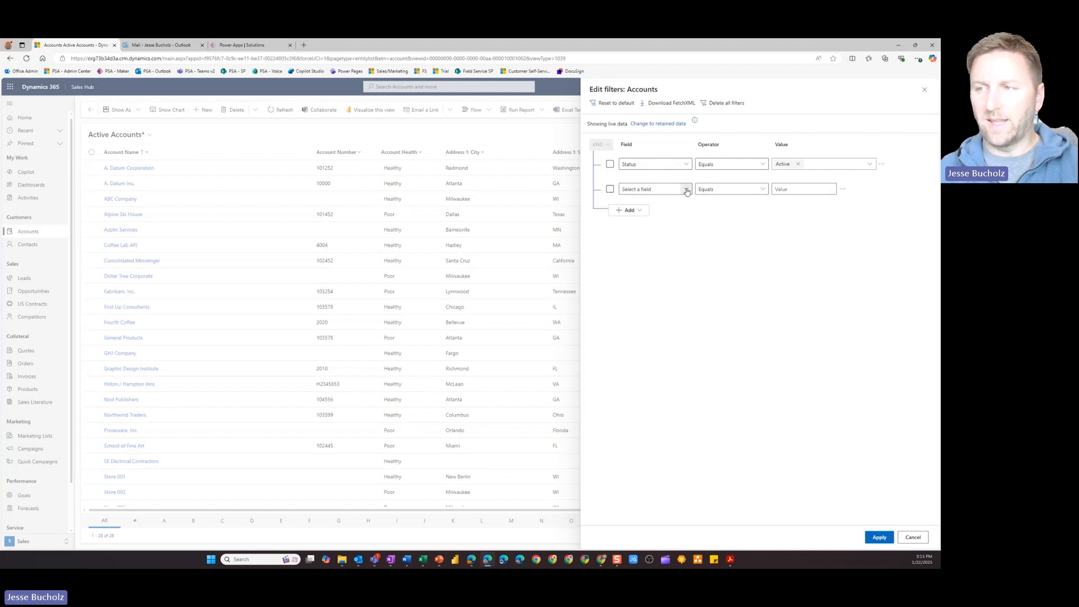
{"action": "left_click", "coordinate": [686, 190]}
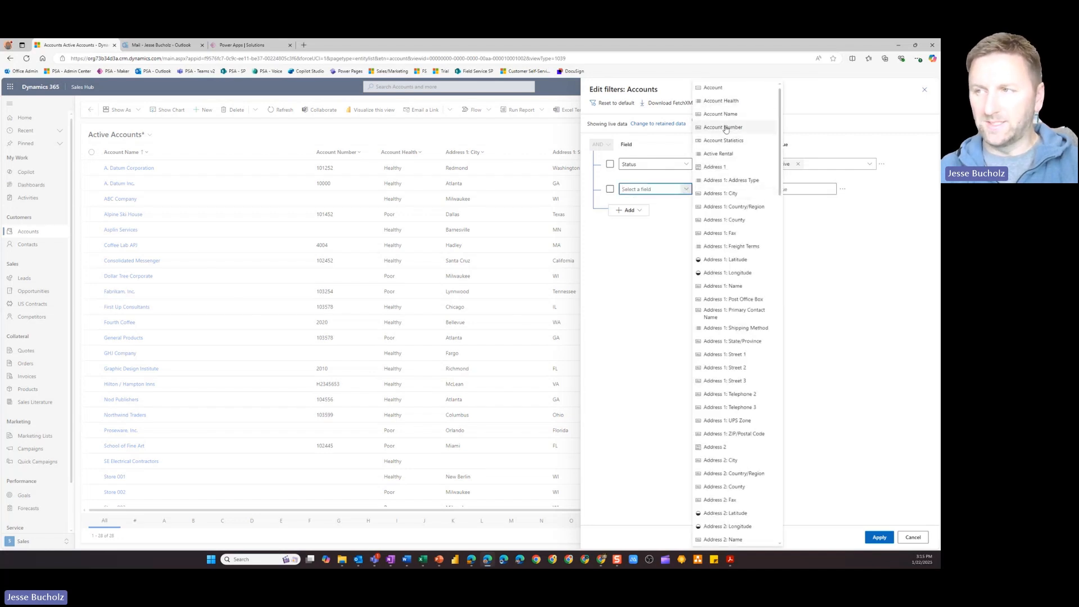
{"action": "left_click", "coordinate": [734, 102]}
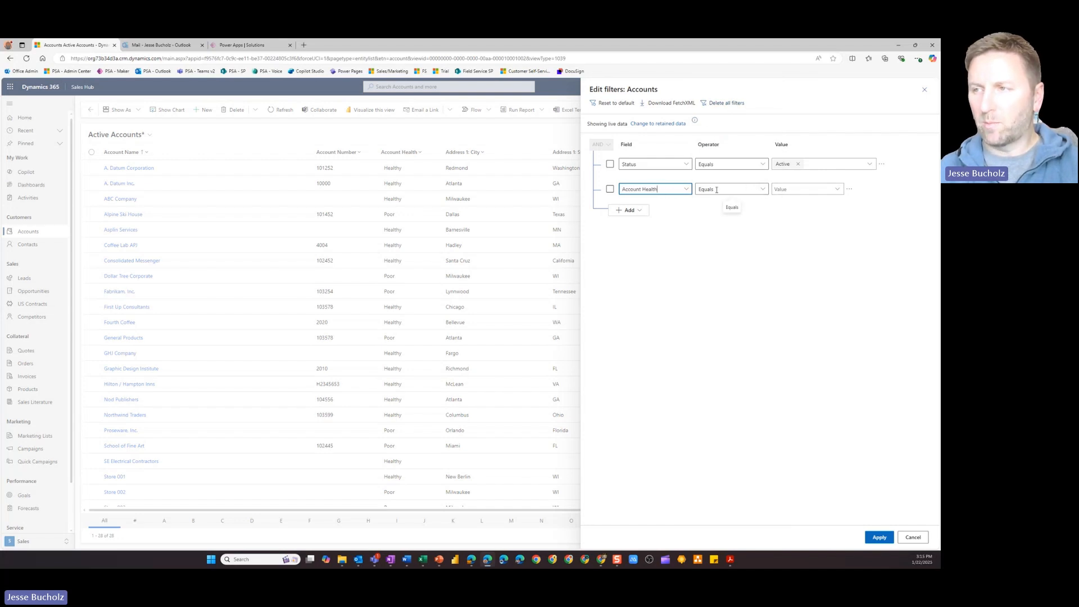
{"action": "left_click", "coordinate": [836, 191]}
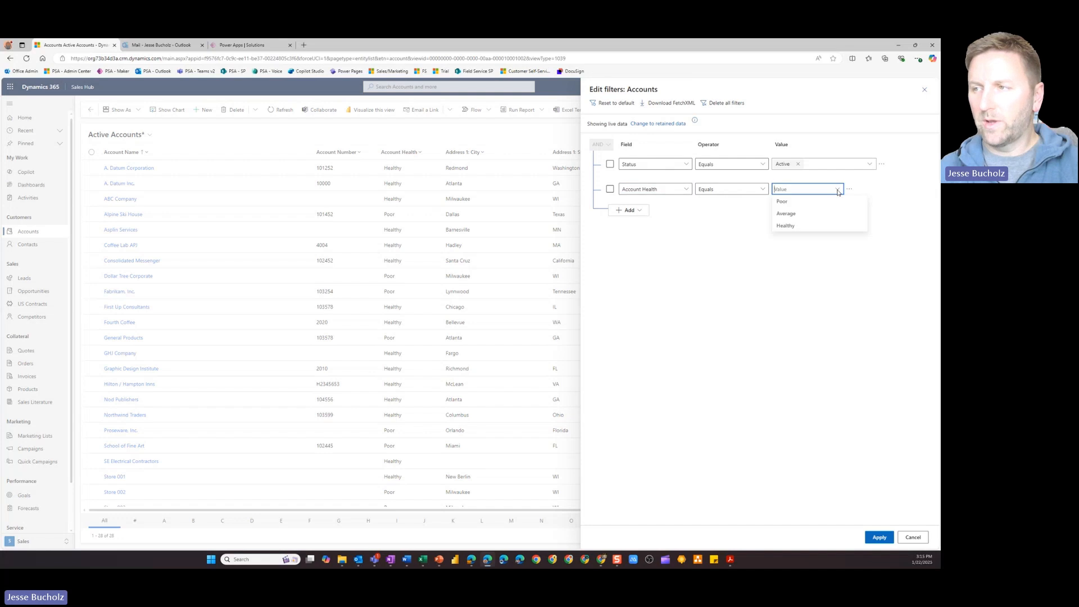
{"action": "left_click", "coordinate": [806, 229]}
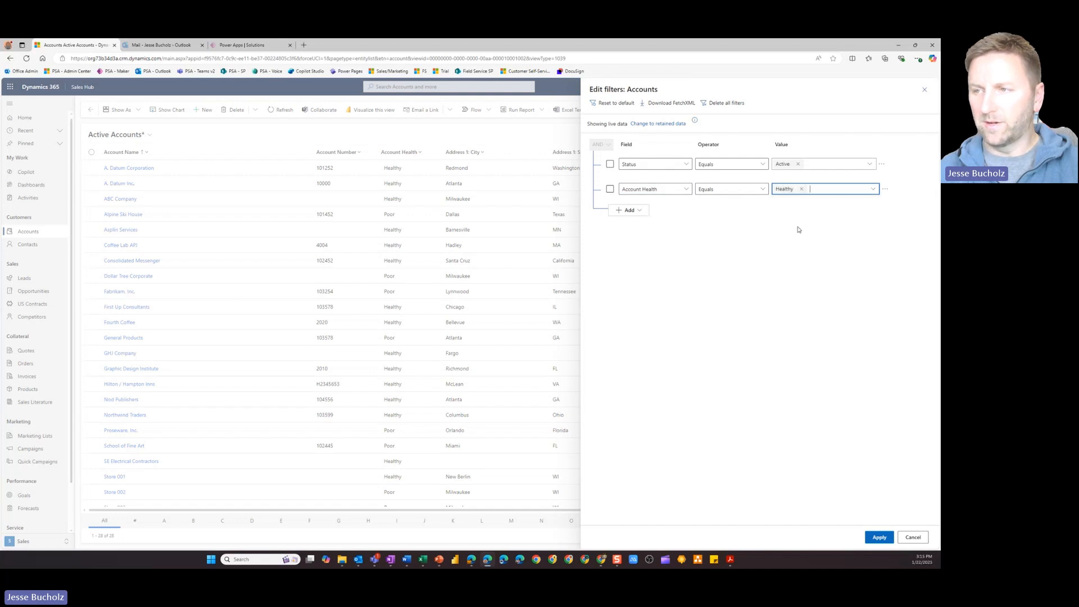
{"action": "left_click", "coordinate": [639, 211]}
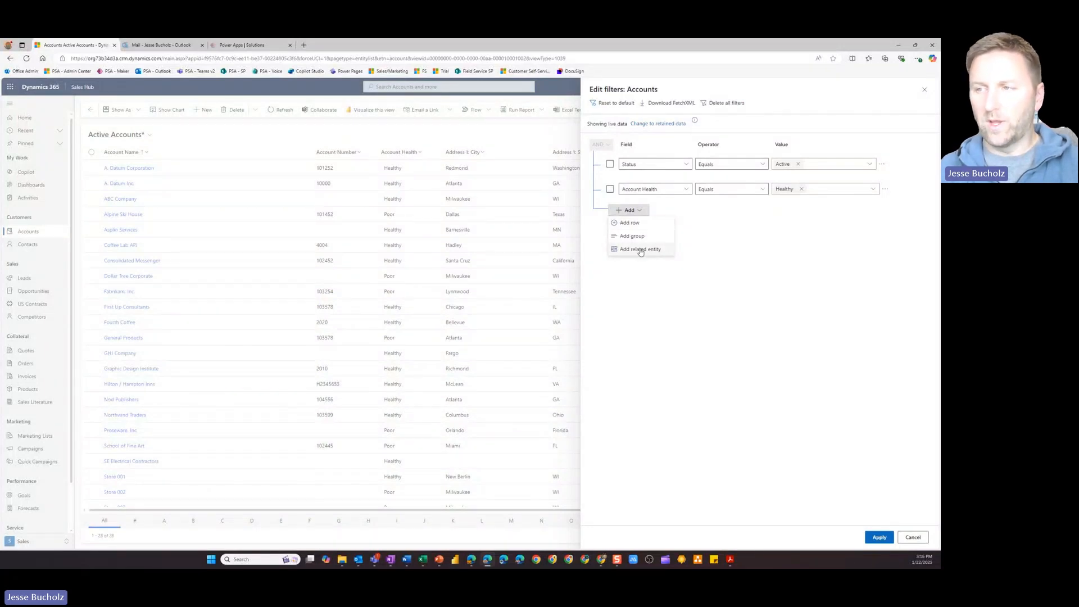
{"action": "left_click", "coordinate": [691, 272]}
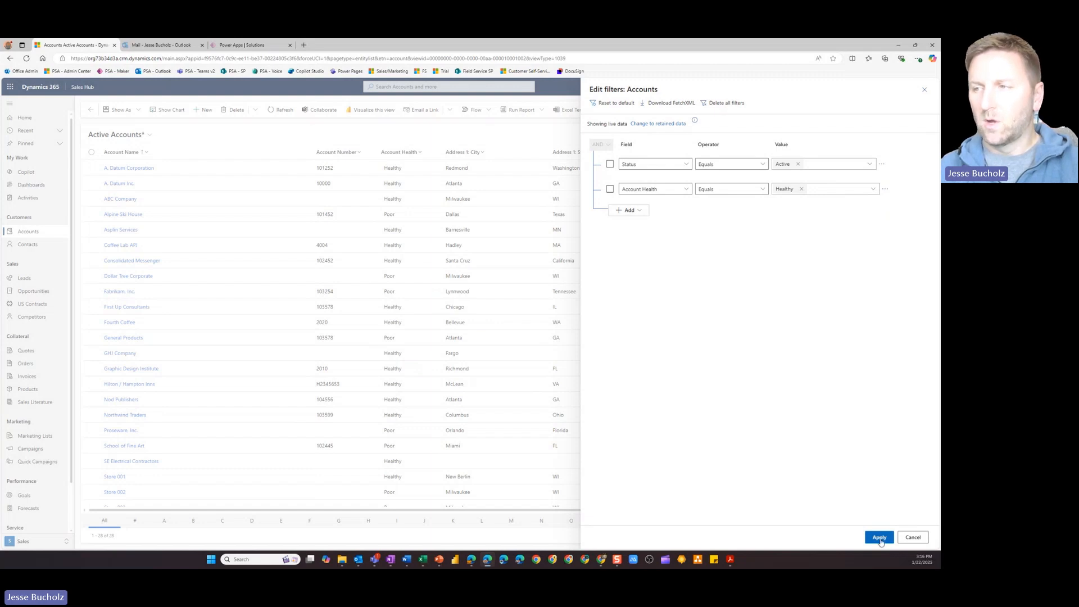
{"action": "left_click", "coordinate": [880, 537]}
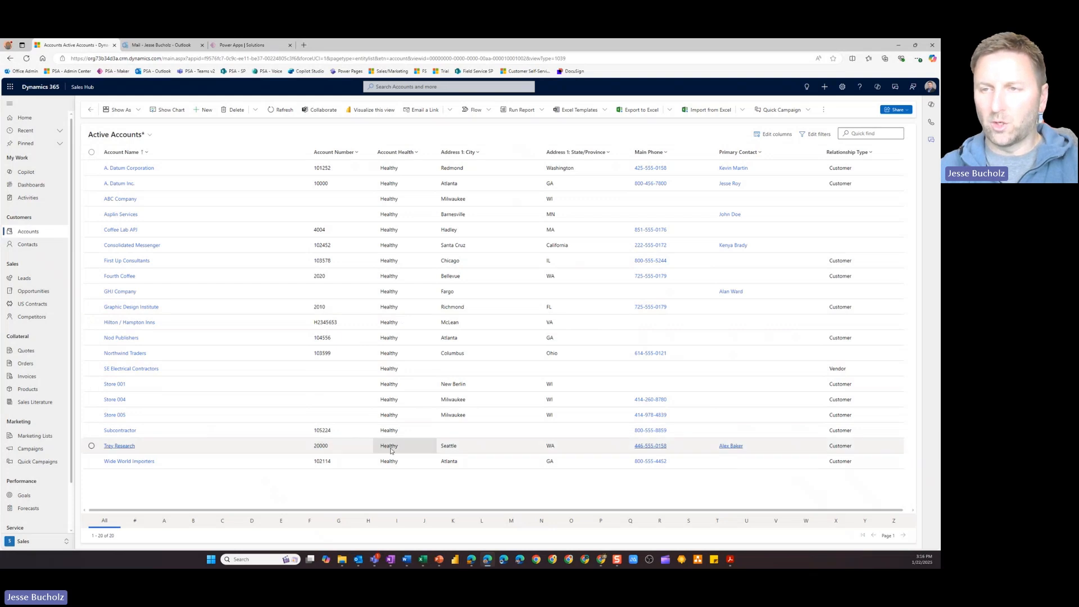
Save the modified view as a new view named "Active Healthy Accounts"
{"action": "left_click", "coordinate": [151, 136]}
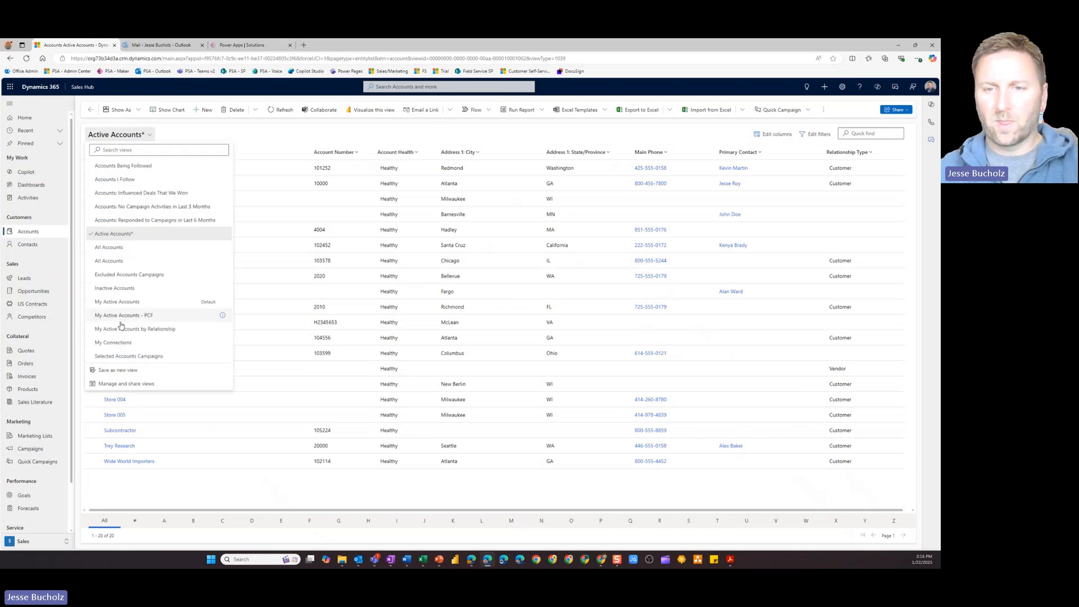
{"action": "left_click", "coordinate": [125, 370]}
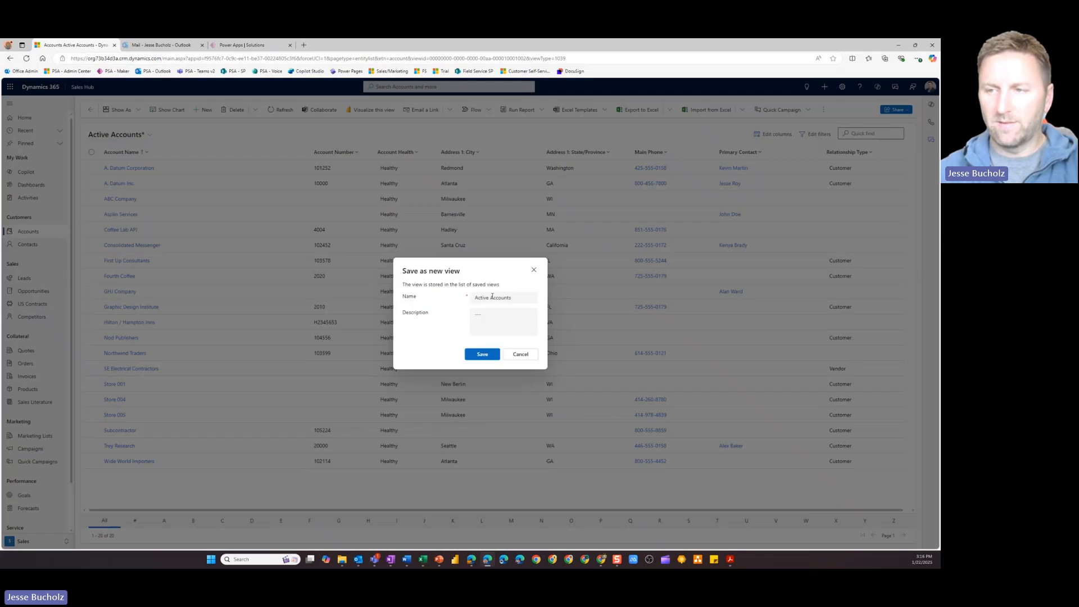
{"action": "left_click", "coordinate": [490, 297]}
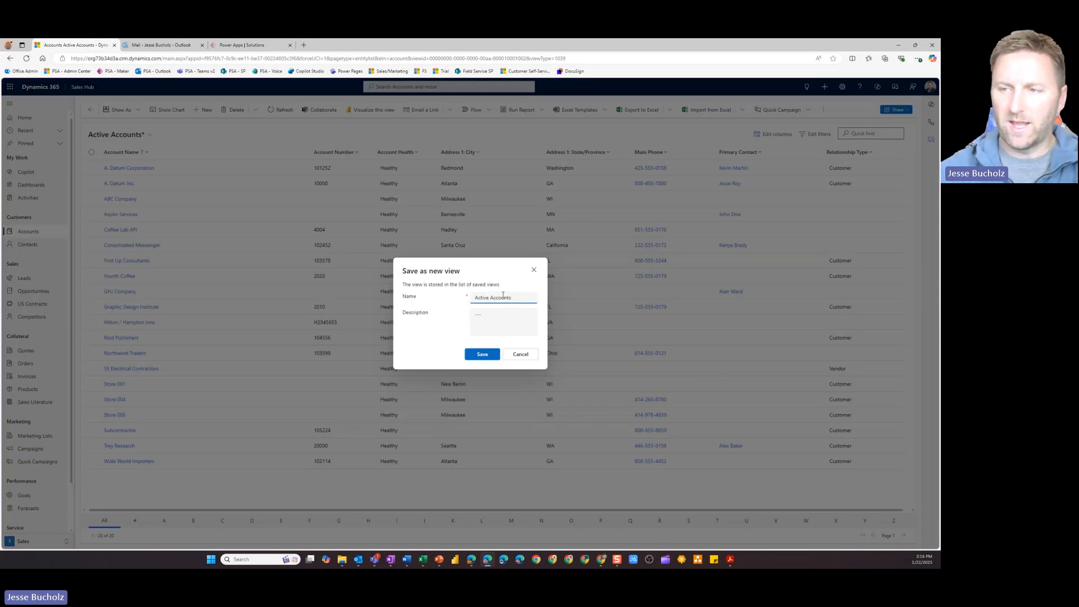
{"action": "type", "text": "He"}
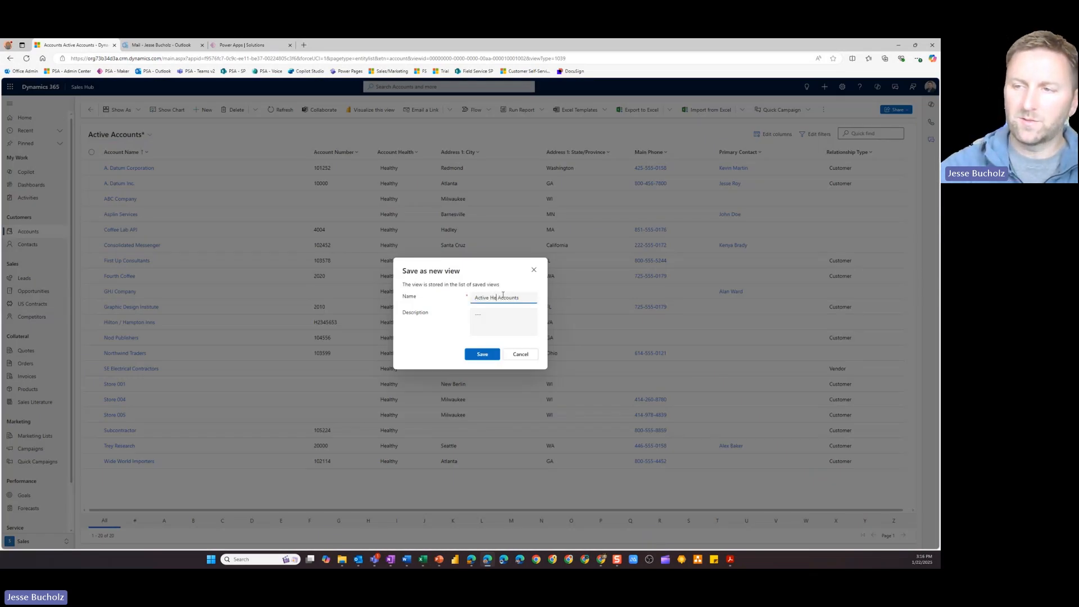
{"action": "type", "text": "althy"}
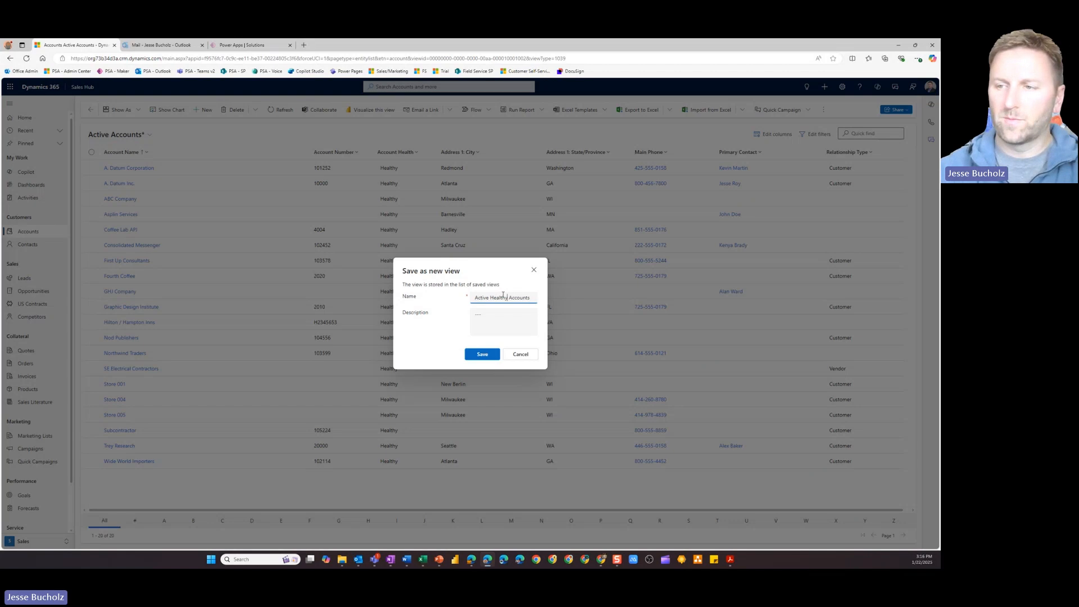
{"action": "left_click", "coordinate": [486, 356]}
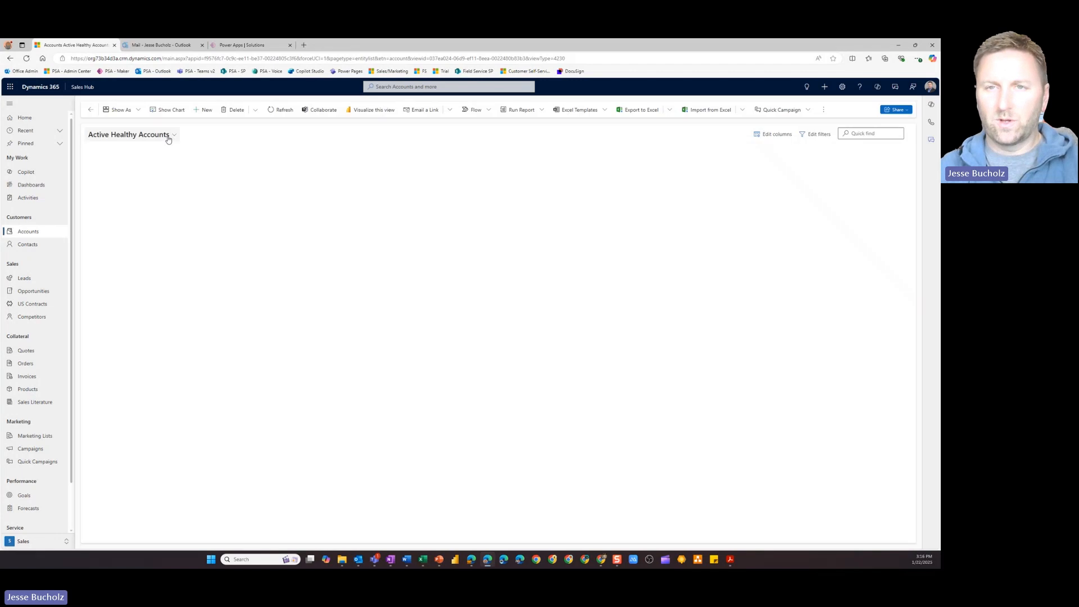
Set Active Healthy Accounts as the default view, and check it by switching to Contacts and back to Accounts
{"action": "left_click", "coordinate": [174, 136]}
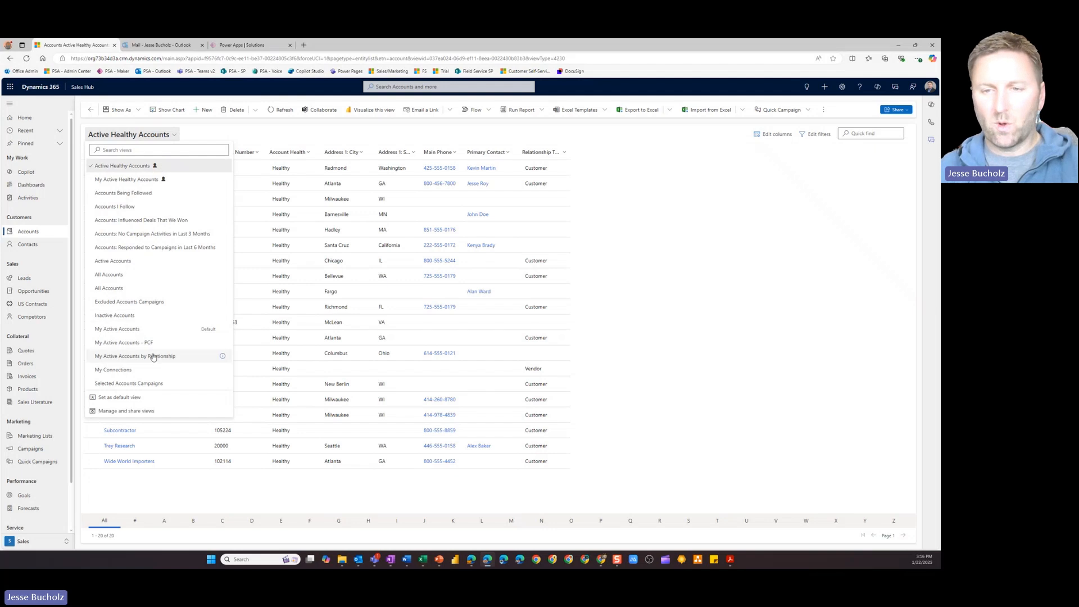
{"action": "left_click", "coordinate": [151, 400]}
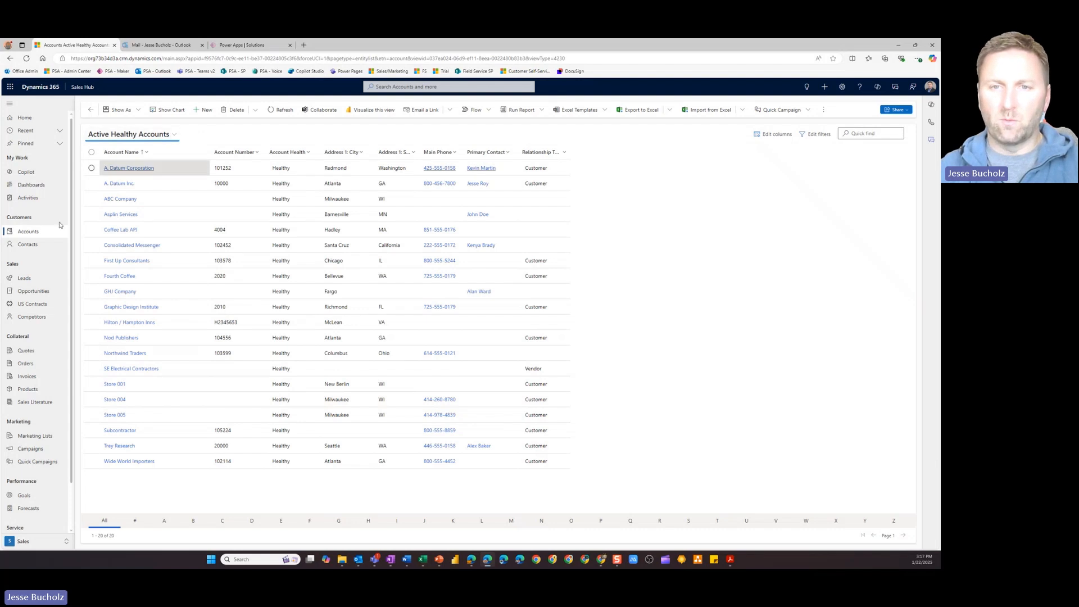
{"action": "left_click", "coordinate": [27, 244]}
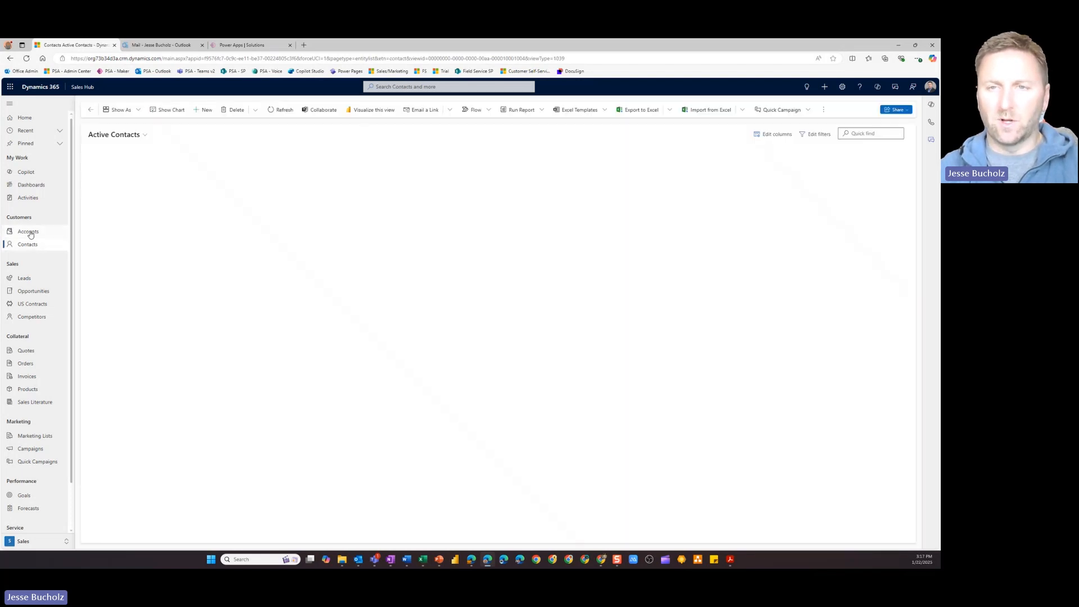
{"action": "left_click", "coordinate": [29, 232]}
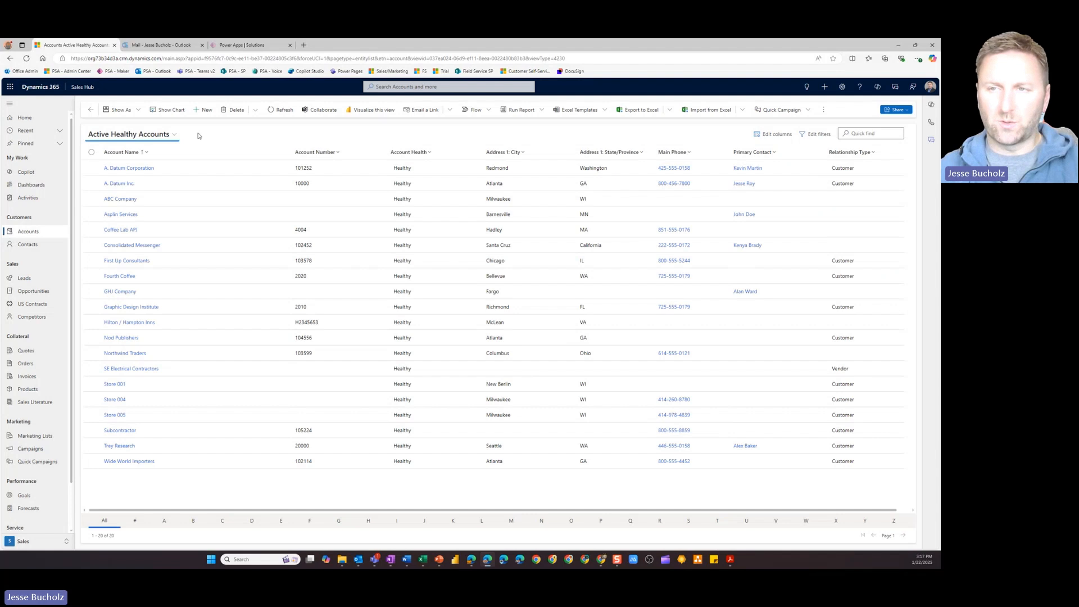
Try to hide the "Accounts: No Campaign Activities in Last 3 Months" view from the Accounts view list
{"action": "left_click", "coordinate": [174, 135]}
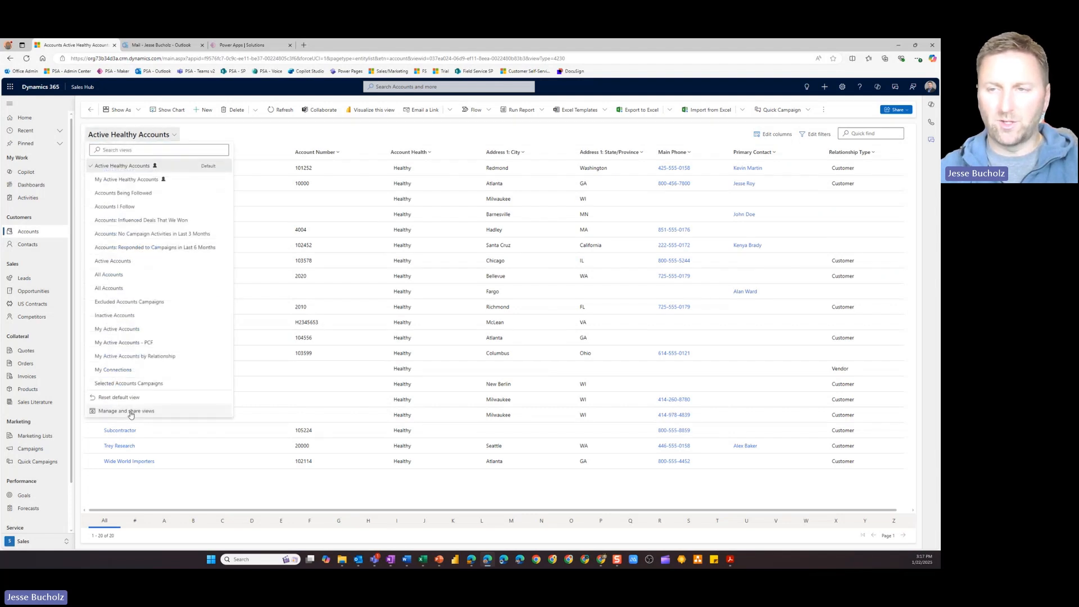
{"action": "left_click", "coordinate": [152, 413]}
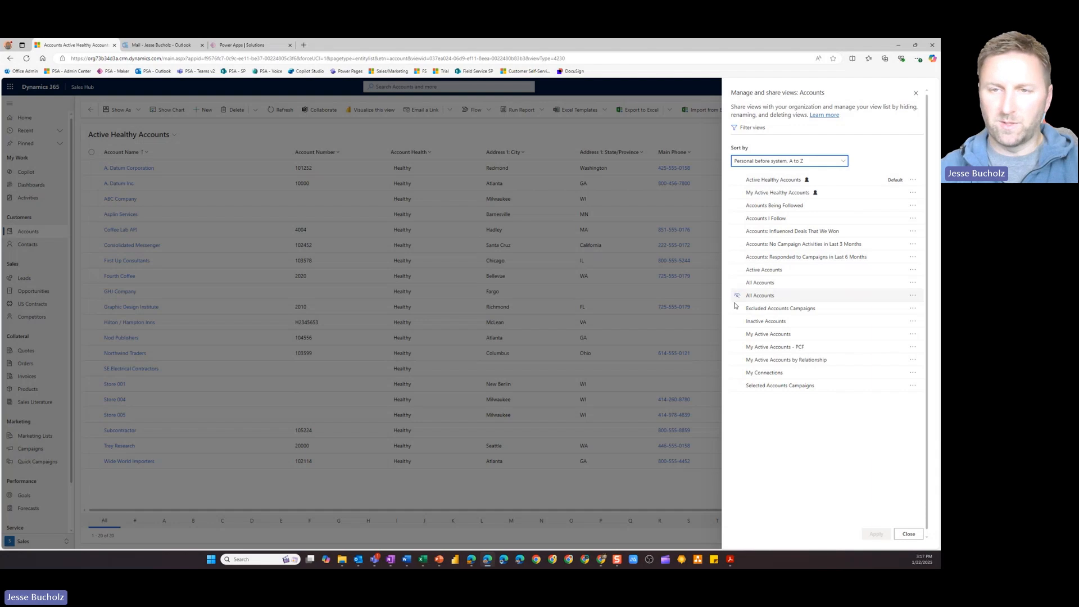
{"action": "left_click", "coordinate": [738, 247]}
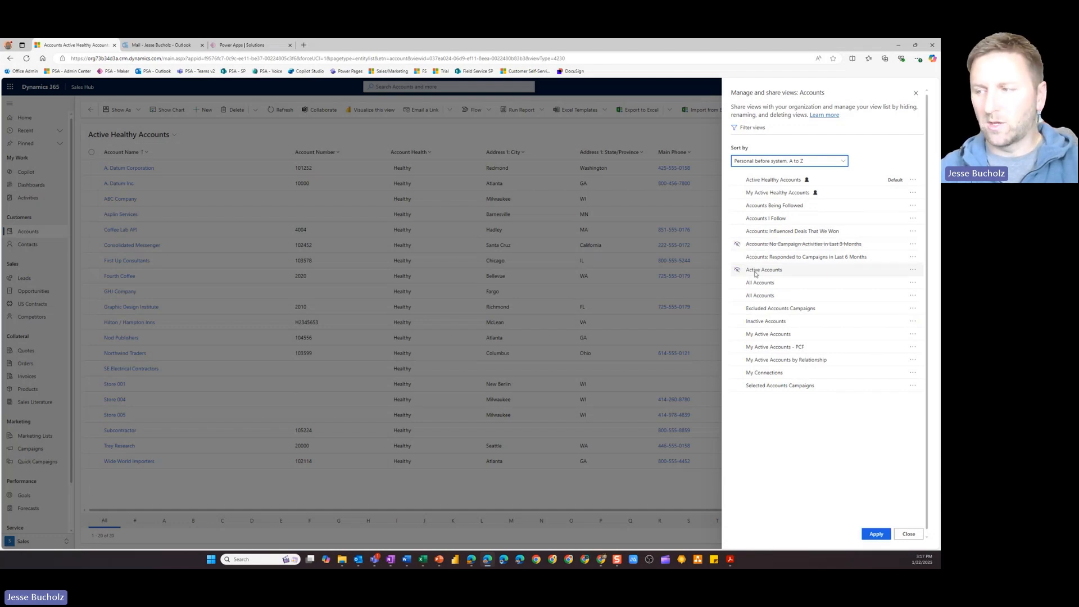
{"action": "left_click", "coordinate": [877, 535]}
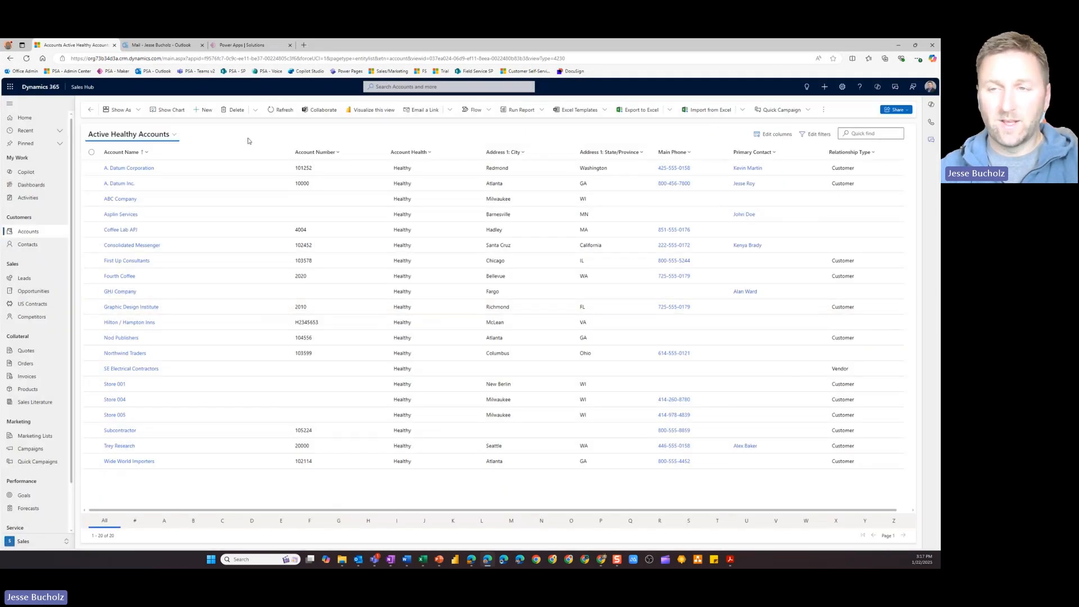
{"action": "left_click", "coordinate": [338, 154]}
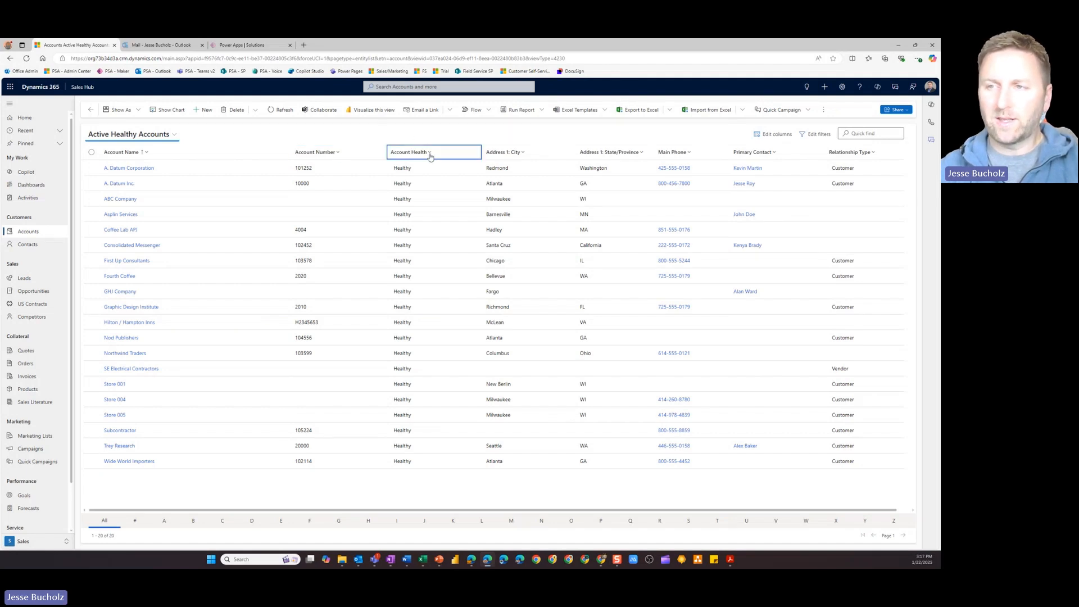
{"action": "left_click", "coordinate": [337, 153]}
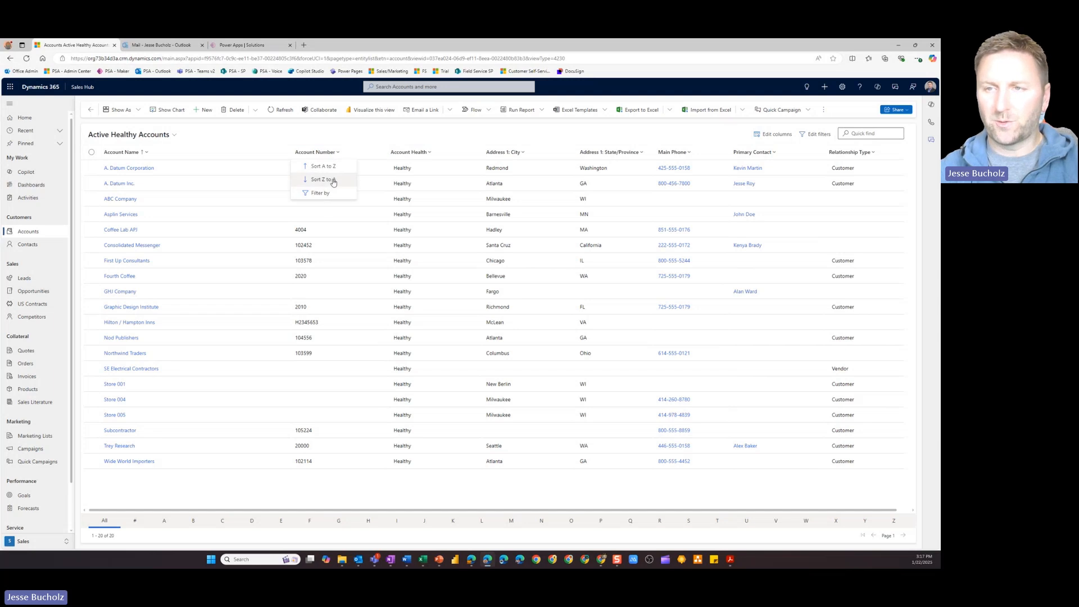
{"action": "left_click", "coordinate": [433, 133]}
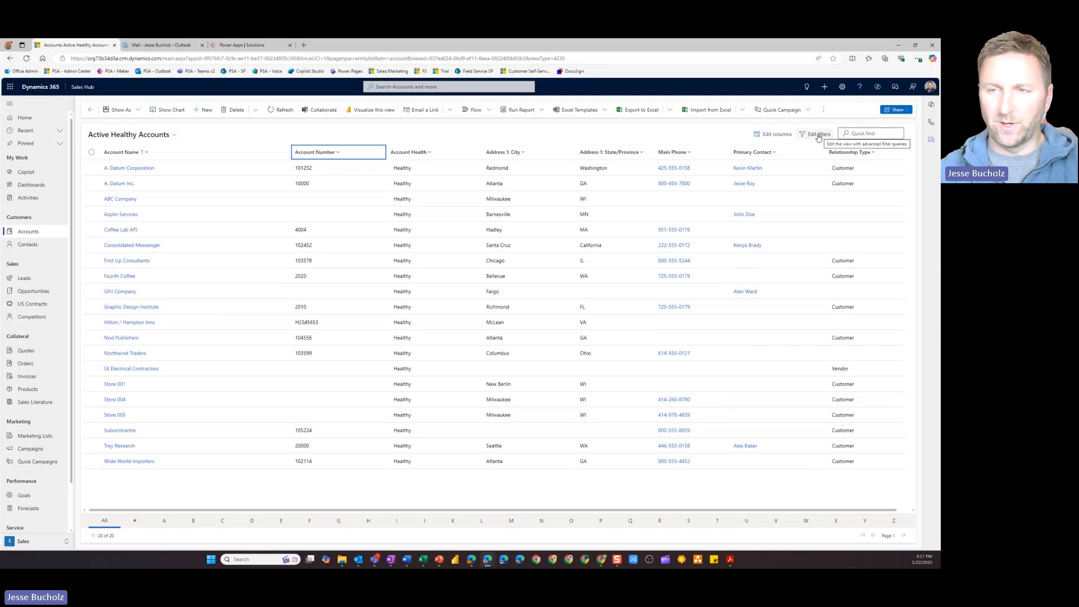
Filter the Account Number column by Contains data and save the change to the current Active Healthy Accounts view
{"action": "left_click", "coordinate": [338, 153]}
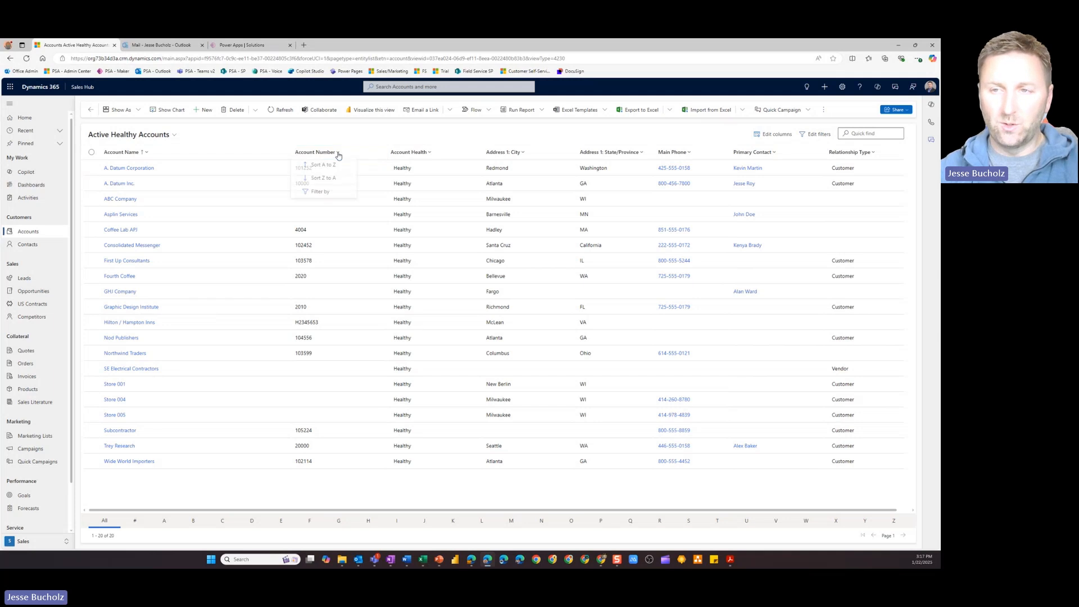
{"action": "left_click", "coordinate": [320, 194]}
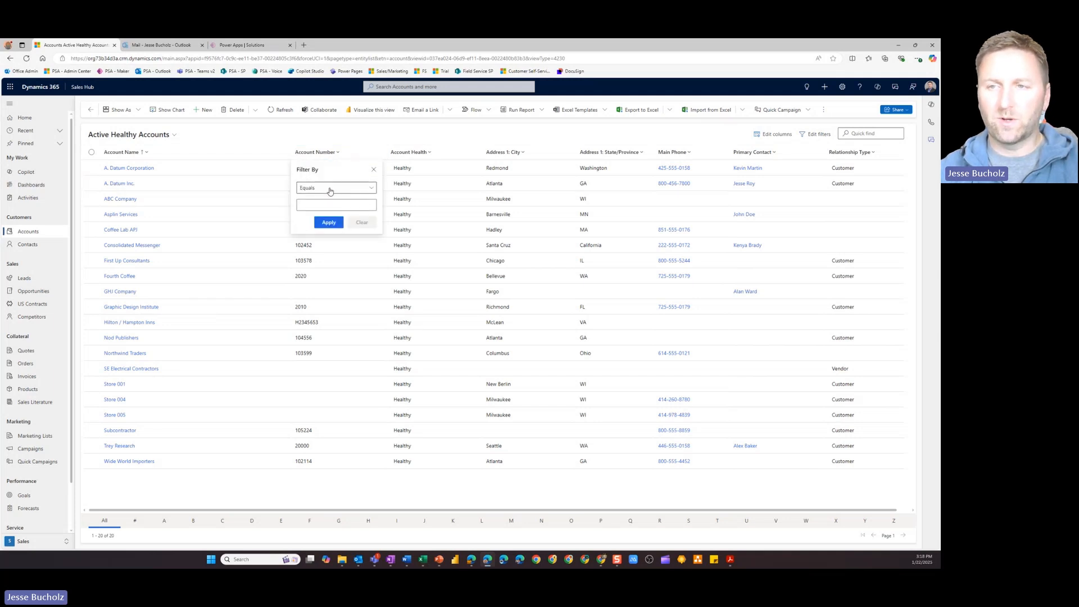
{"action": "left_click", "coordinate": [372, 189]}
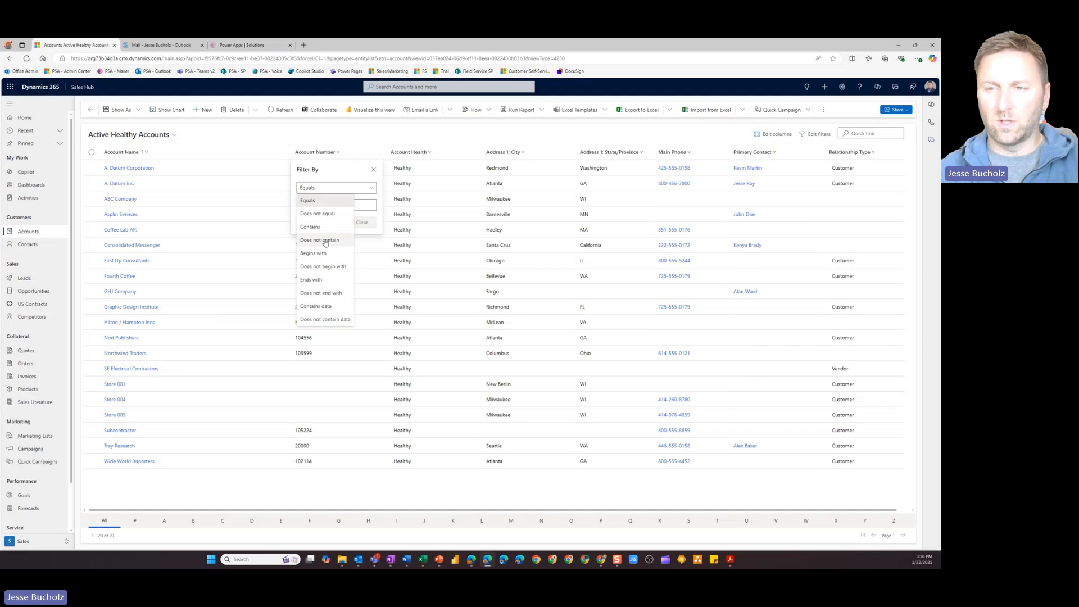
{"action": "left_click", "coordinate": [318, 306]}
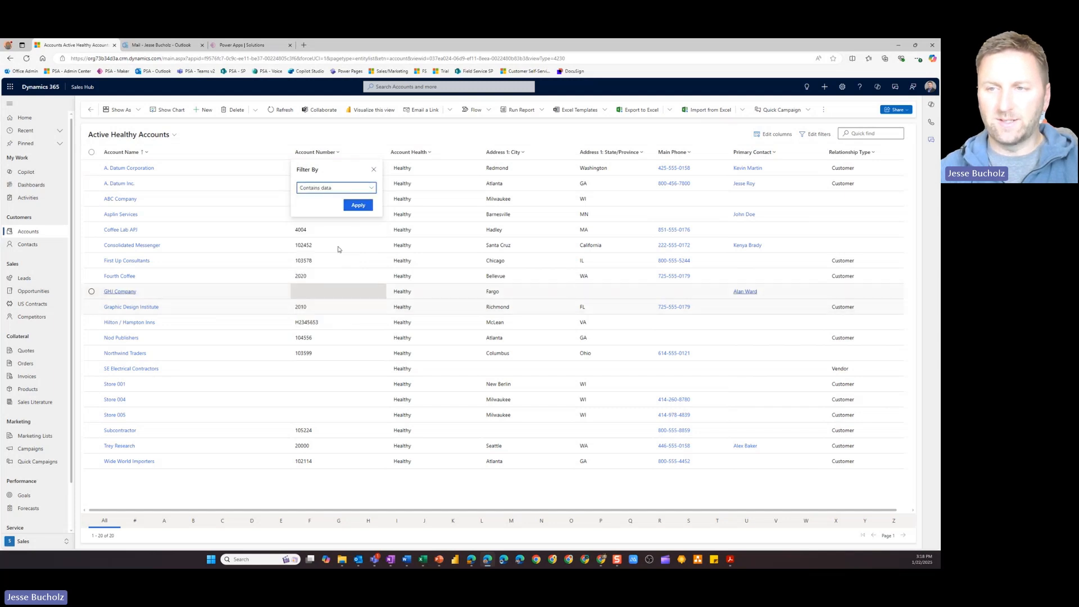
{"action": "left_click", "coordinate": [355, 206]}
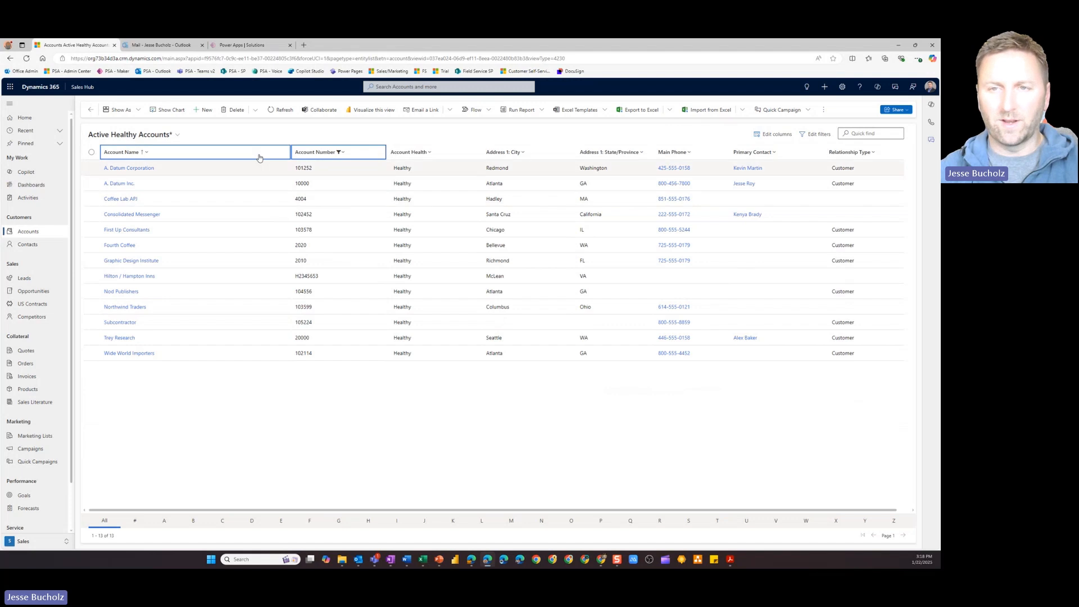
{"action": "left_click", "coordinate": [176, 135]}
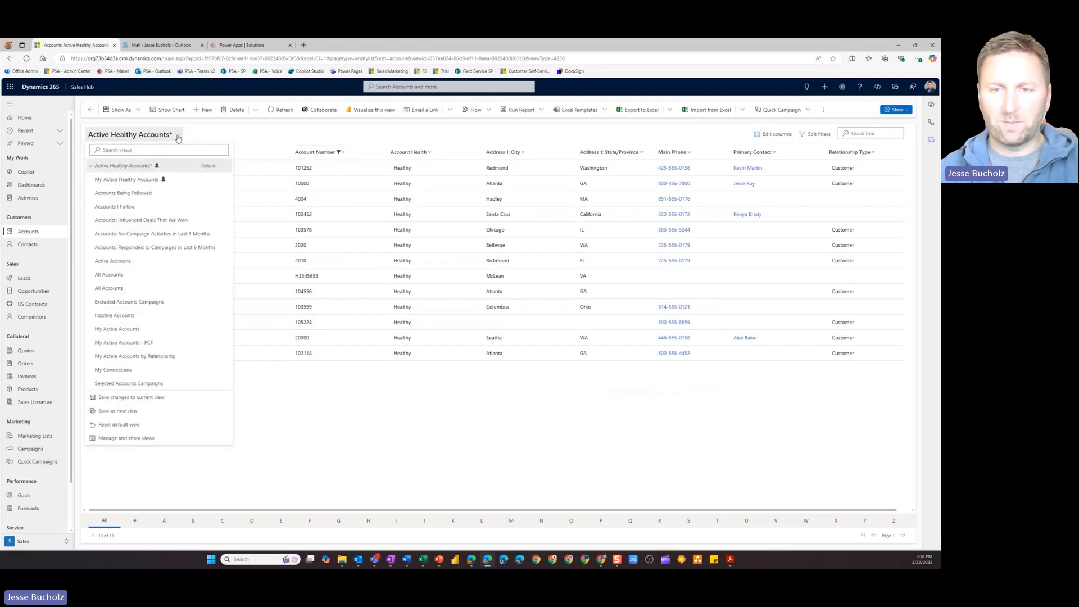
{"action": "left_click", "coordinate": [136, 399]}
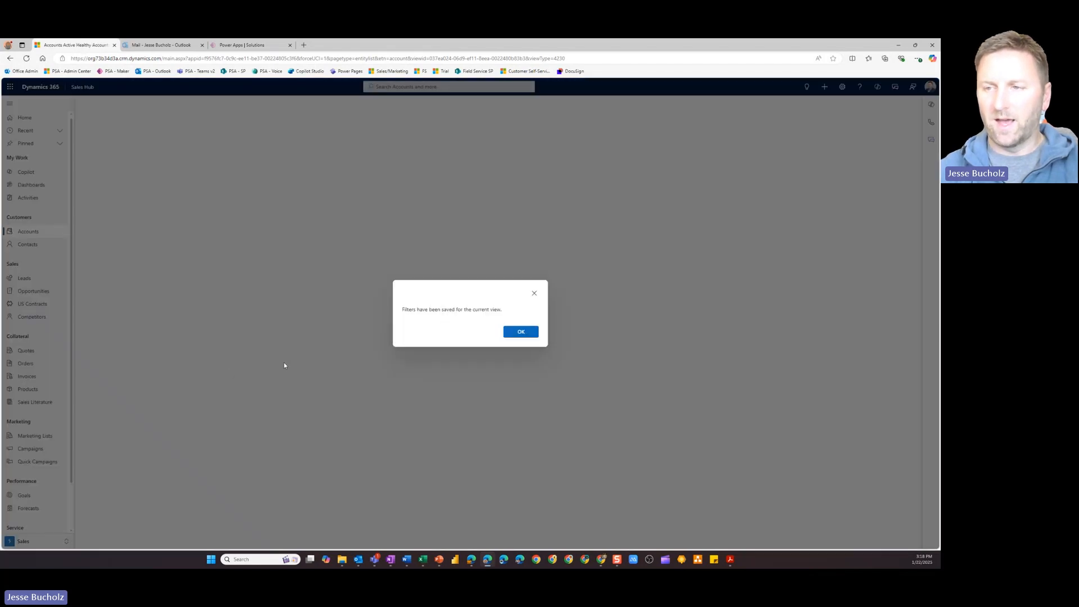